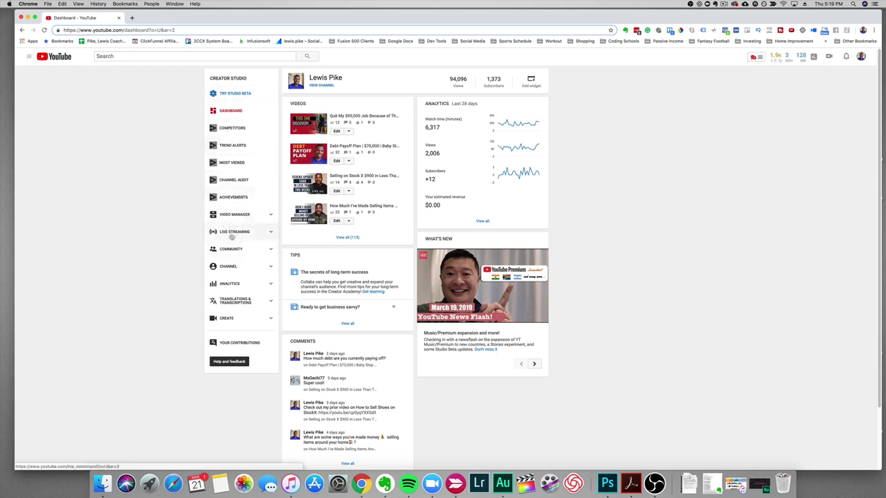
Open the Live Dashboard and review its offline preview, basic info and encoder setup.
{"action": "left_click", "coordinate": [253, 234]}
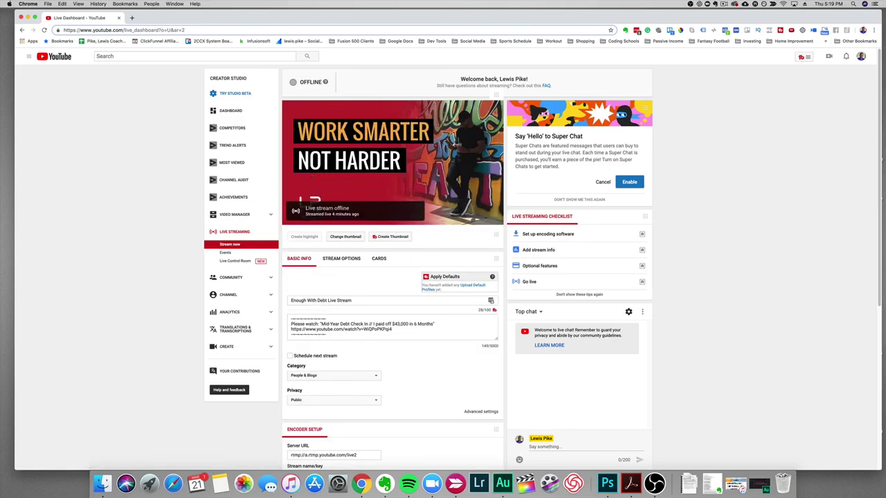
{"action": "scroll", "coordinate": [356, 167], "scroll_direction": "down", "scroll_amount": 2}
{"action": "scroll", "coordinate": [355, 164], "scroll_direction": "up", "scroll_amount": 2}
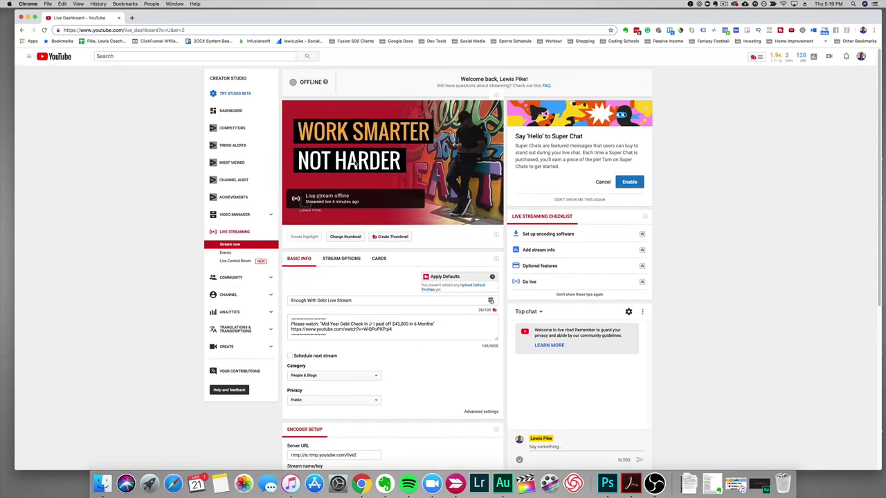
{"action": "scroll", "coordinate": [347, 283], "scroll_direction": "down", "scroll_amount": 2}
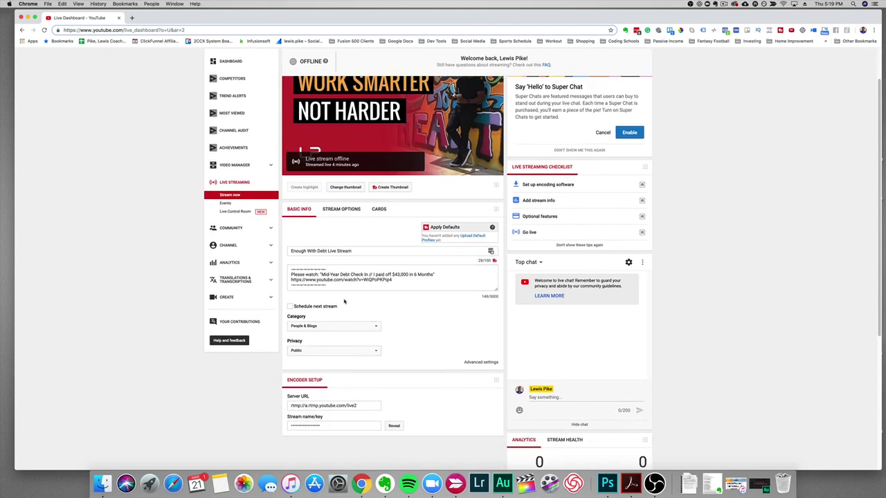
{"action": "scroll", "coordinate": [344, 301], "scroll_direction": "up", "scroll_amount": 2}
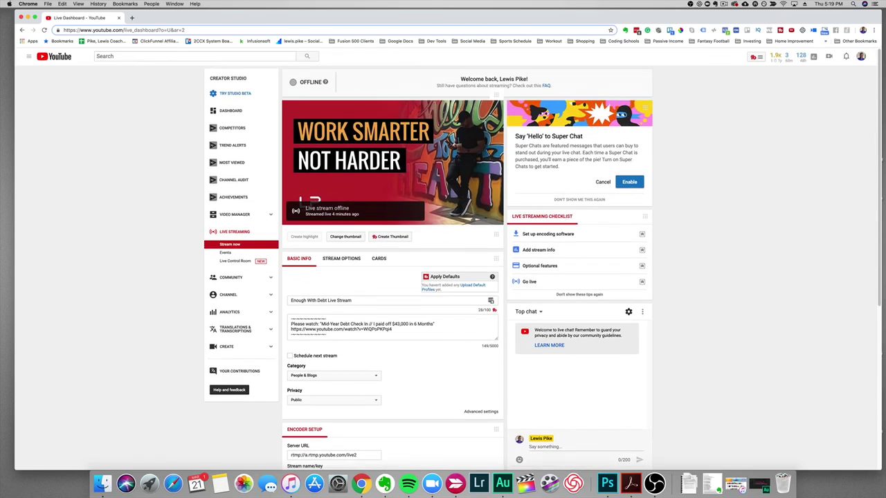
{"action": "scroll", "coordinate": [344, 277], "scroll_direction": "down", "scroll_amount": 1}
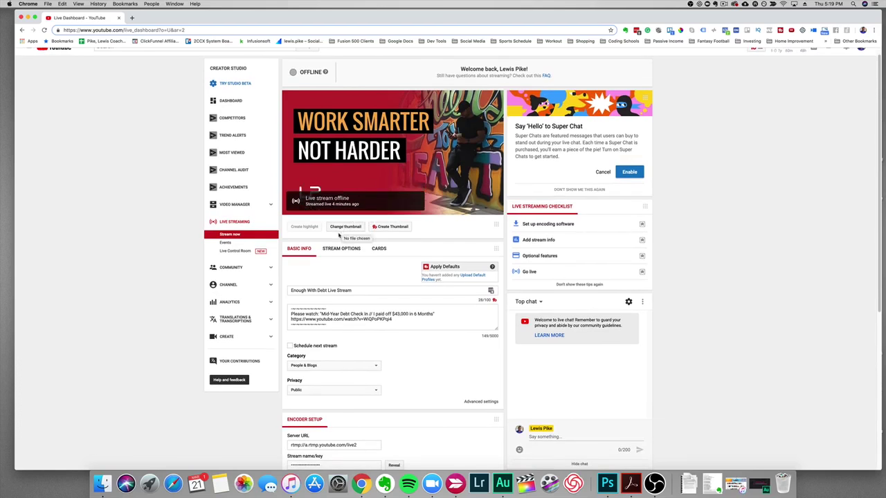
{"action": "scroll", "coordinate": [340, 235], "scroll_direction": "down", "scroll_amount": 1}
Retitle the live stream 'Work Harder Not Smarter' so the dashboard saves the change.
{"action": "triple_click", "coordinate": [358, 262]}
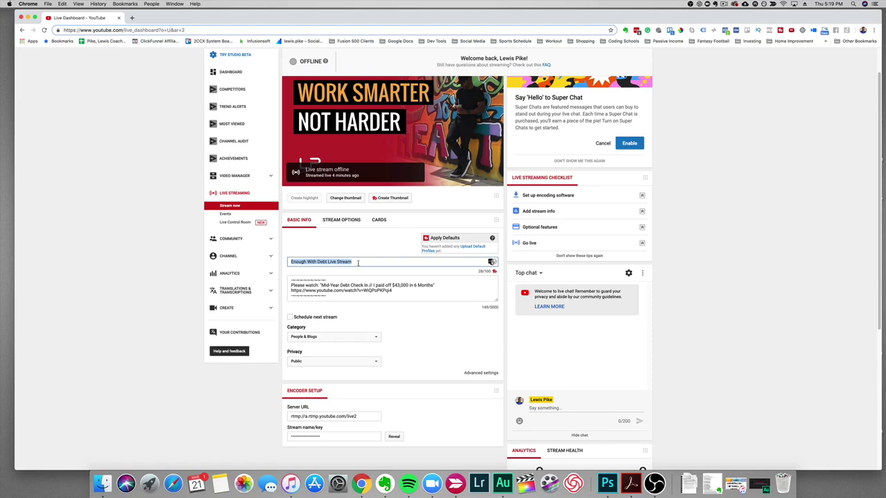
{"action": "type", "text": "WORK"}
{"action": "key", "text": "BackSpace"}
{"action": "key", "text": "BackSpace"}
{"action": "type", "text": "rk Harder Not Sma"}
{"action": "left_click", "coordinate": [329, 285]}
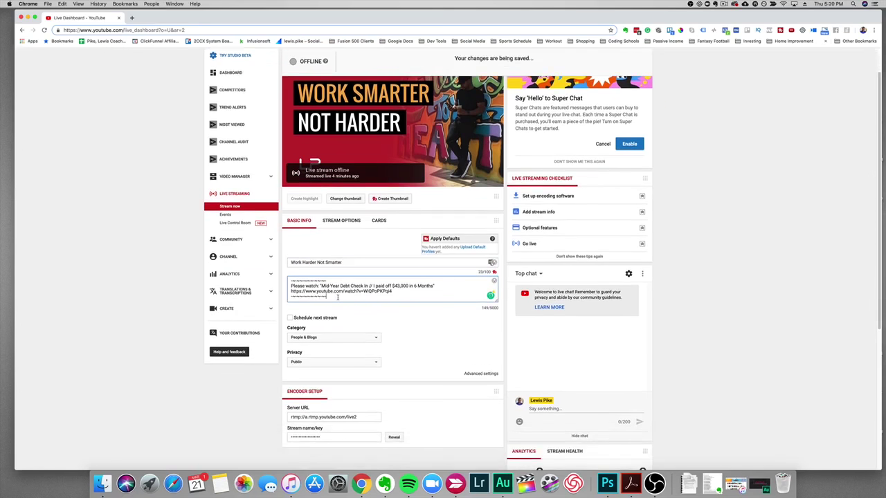
{"action": "scroll", "coordinate": [339, 291], "scroll_direction": "down", "scroll_amount": 1}
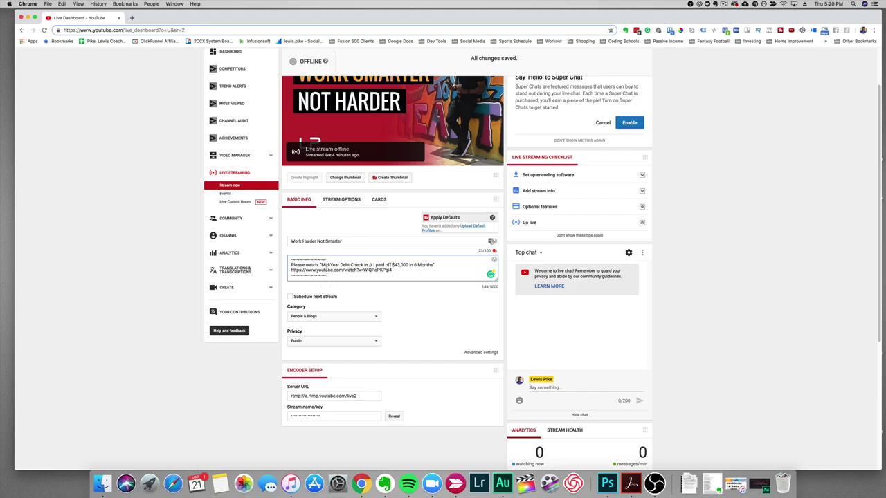
{"action": "left_click", "coordinate": [354, 299]}
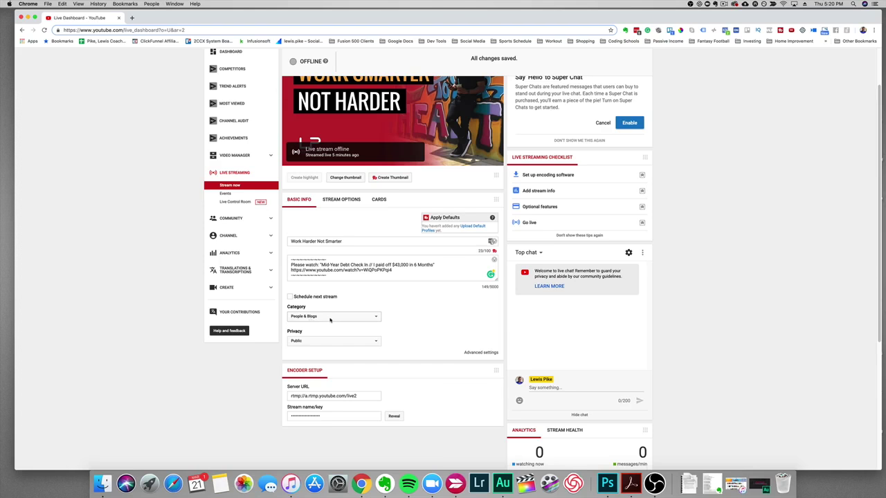
{"action": "left_click", "coordinate": [340, 320]}
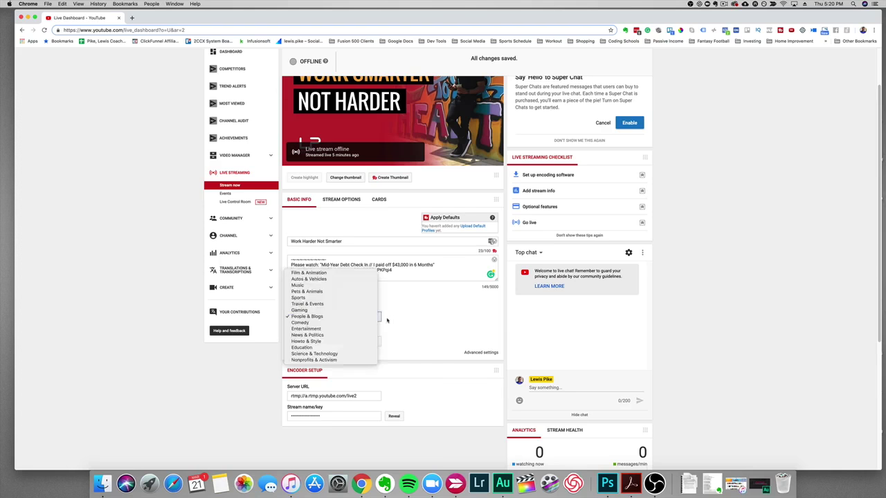
{"action": "key", "text": "Escape"}
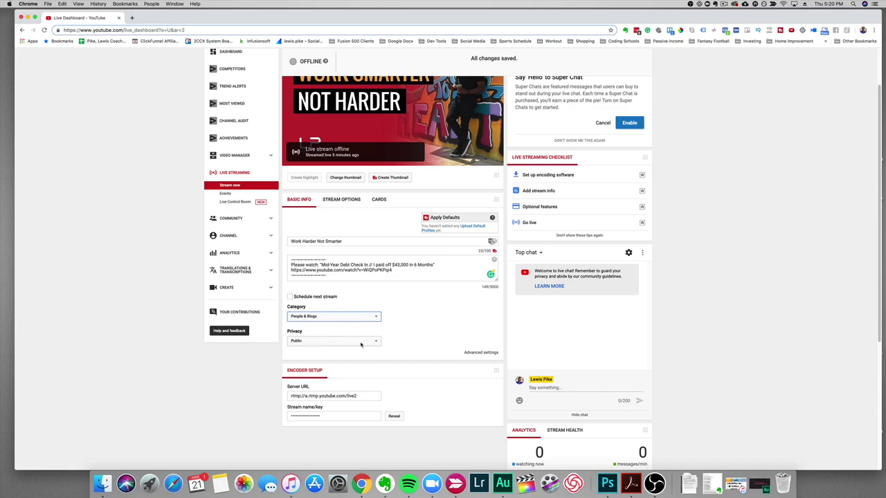
{"action": "left_click", "coordinate": [402, 342]}
{"action": "left_click", "coordinate": [377, 342]}
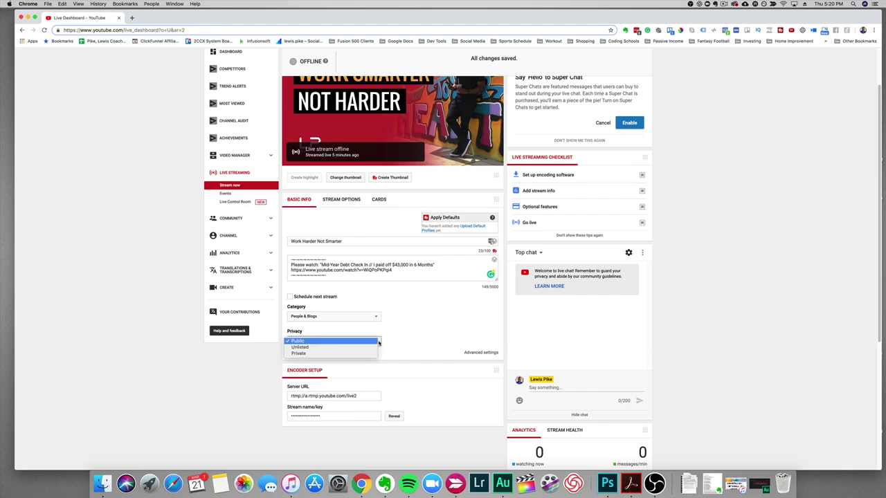
{"action": "left_click", "coordinate": [446, 330]}
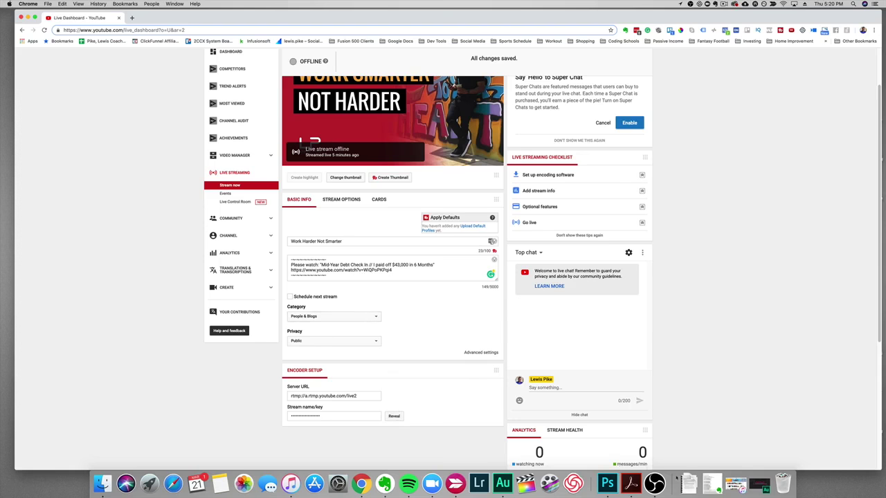
Bring OBS in front of the dashboard, shift it slightly left and enlarge it.
{"action": "left_click", "coordinate": [654, 483]}
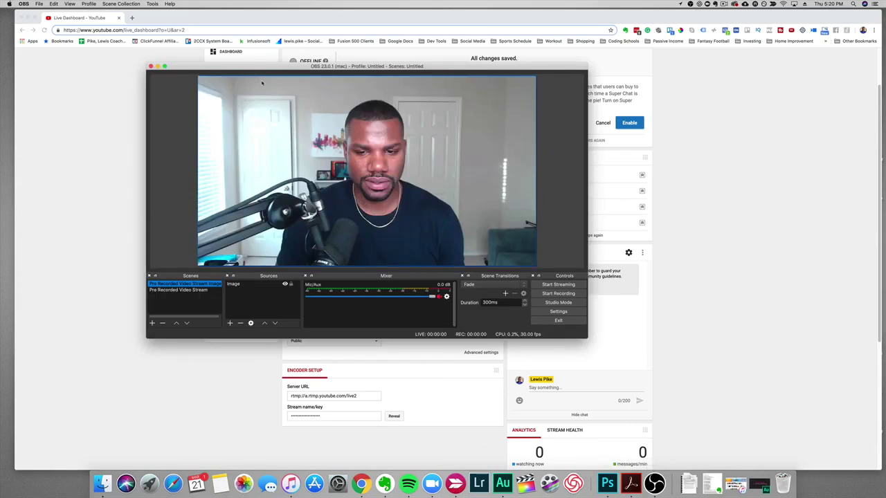
{"action": "left_click_drag", "start_coordinate": [253, 67], "coordinate": [242, 67]}
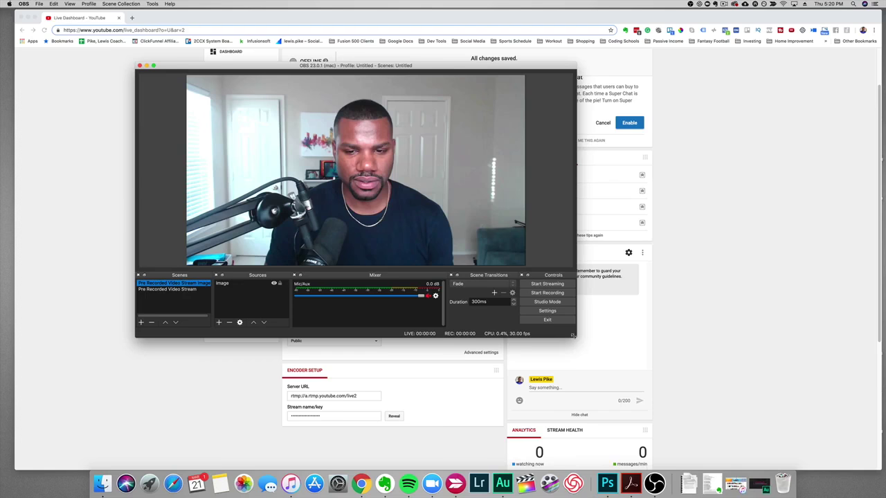
{"action": "left_click_drag", "start_coordinate": [577, 338], "coordinate": [671, 369]}
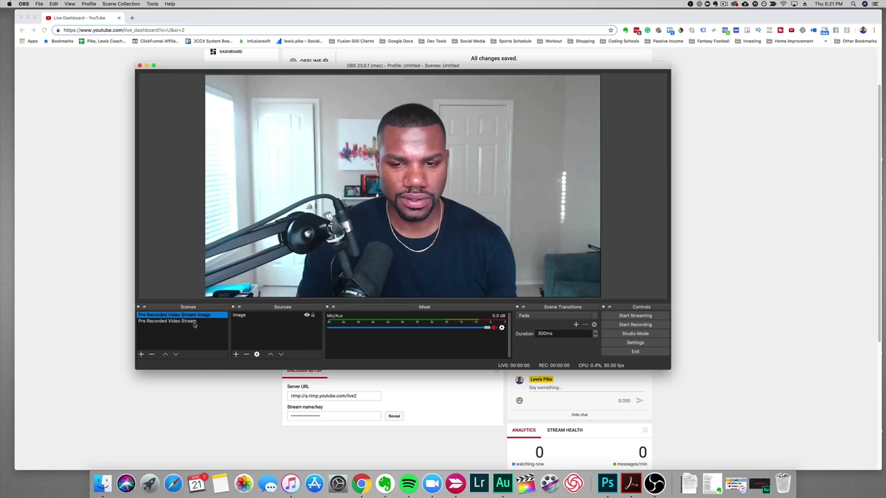
Create a new OBS scene named 'Test Image'.
{"action": "left_click", "coordinate": [141, 354]}
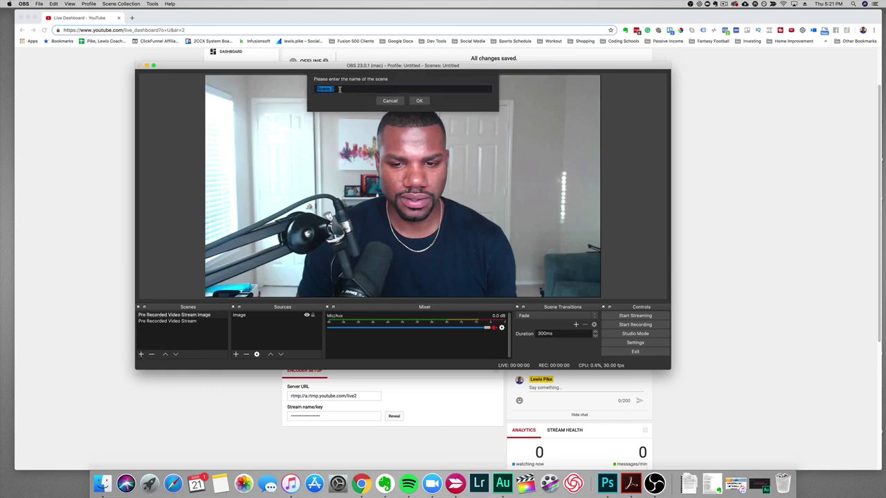
{"action": "type", "text": "Test Image"}
{"action": "left_click", "coordinate": [419, 100]}
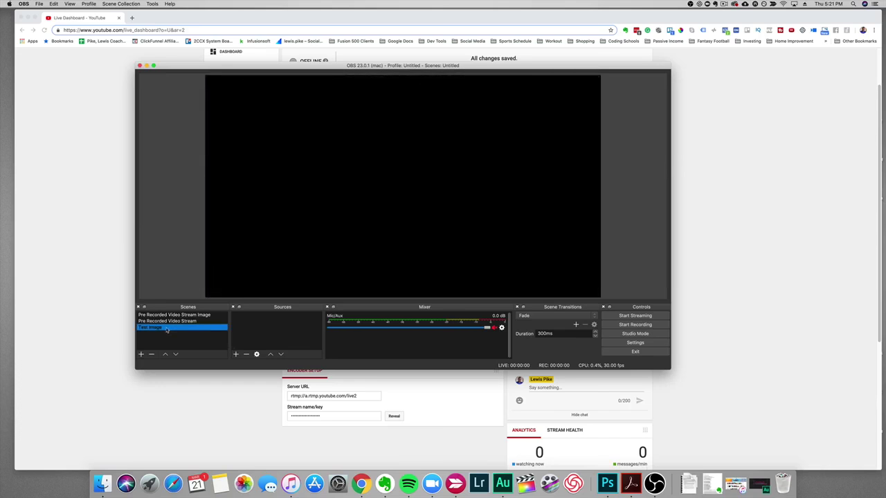
Add an image source loading the This One Discovery thumbnail PNG.
{"action": "left_click", "coordinate": [235, 353]}
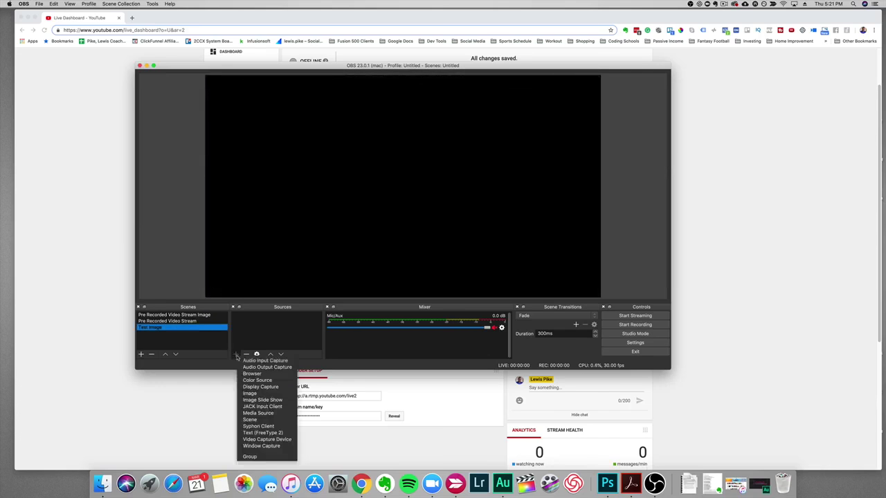
{"action": "left_click", "coordinate": [256, 393]}
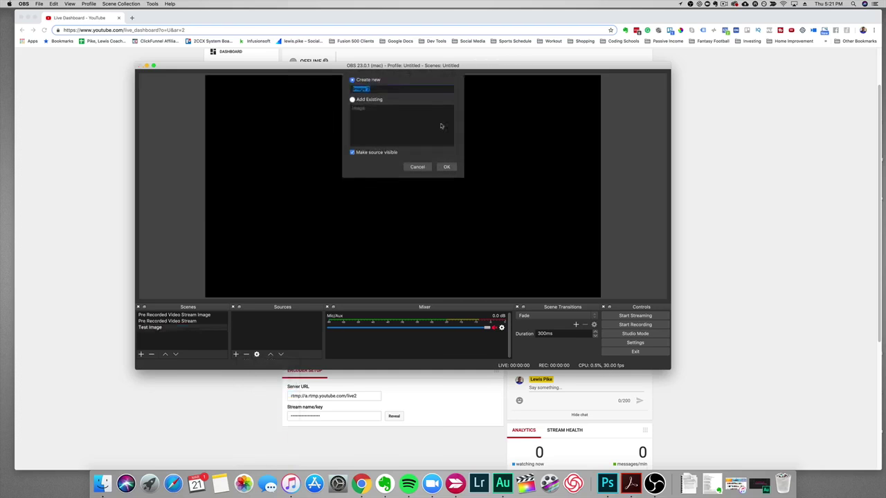
{"action": "left_click", "coordinate": [447, 166]}
{"action": "left_click", "coordinate": [509, 249]}
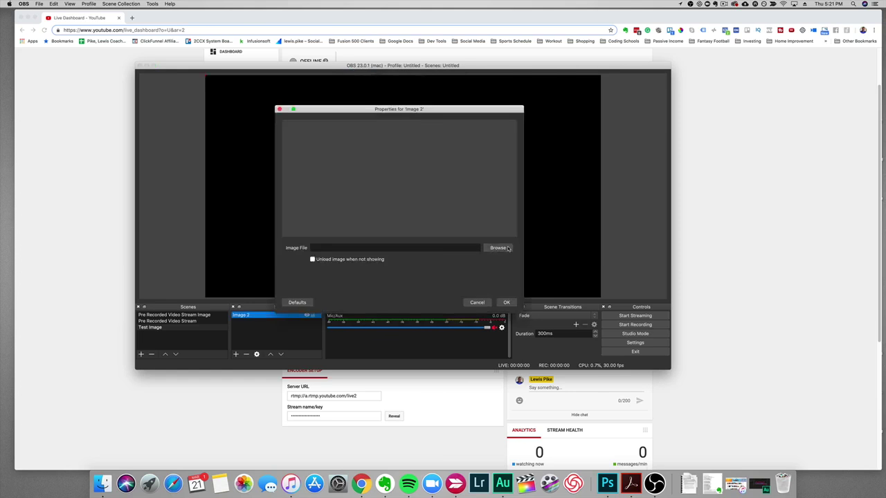
{"action": "left_click", "coordinate": [426, 132]}
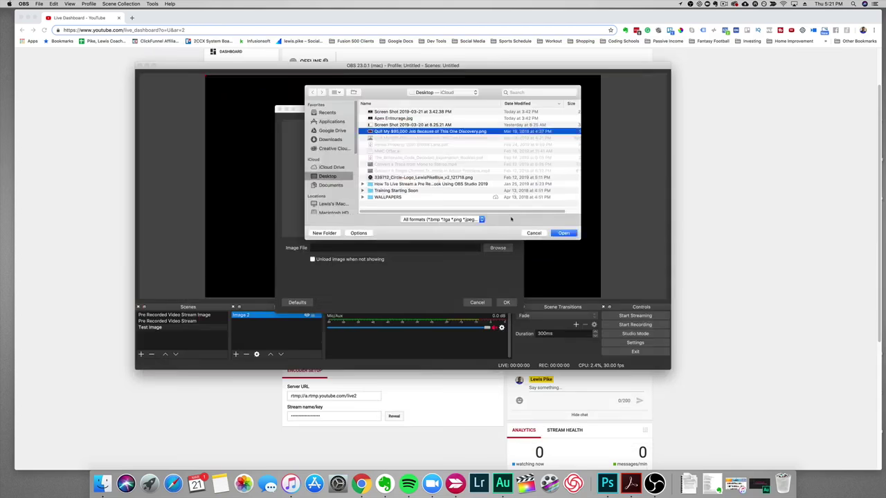
{"action": "left_click", "coordinate": [564, 234]}
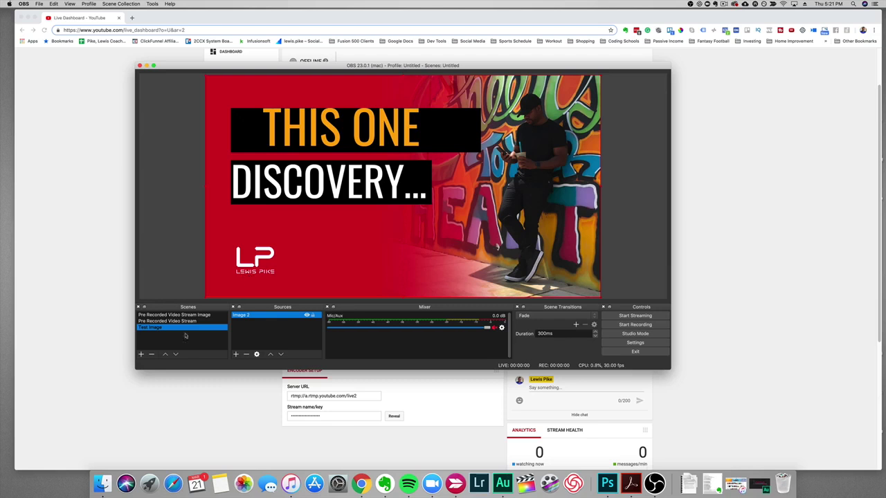
Create another scene named 'Test Video'.
{"action": "left_click", "coordinate": [141, 355]}
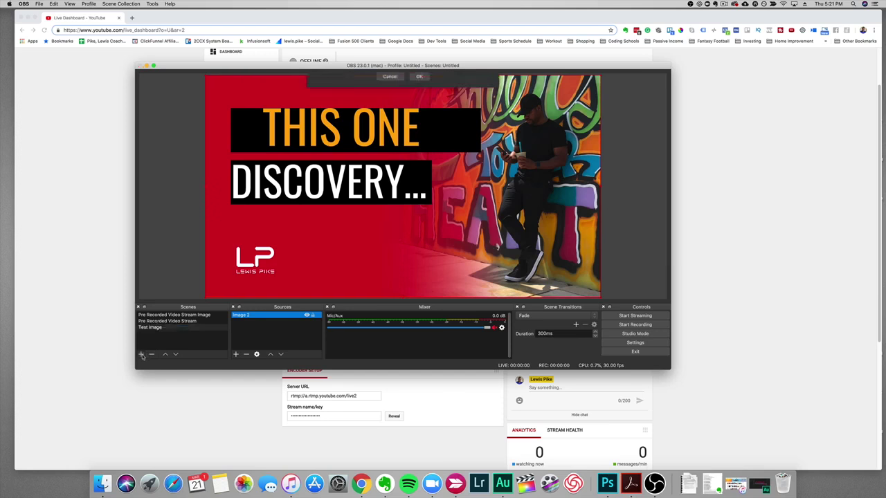
{"action": "type", "text": "Te"}
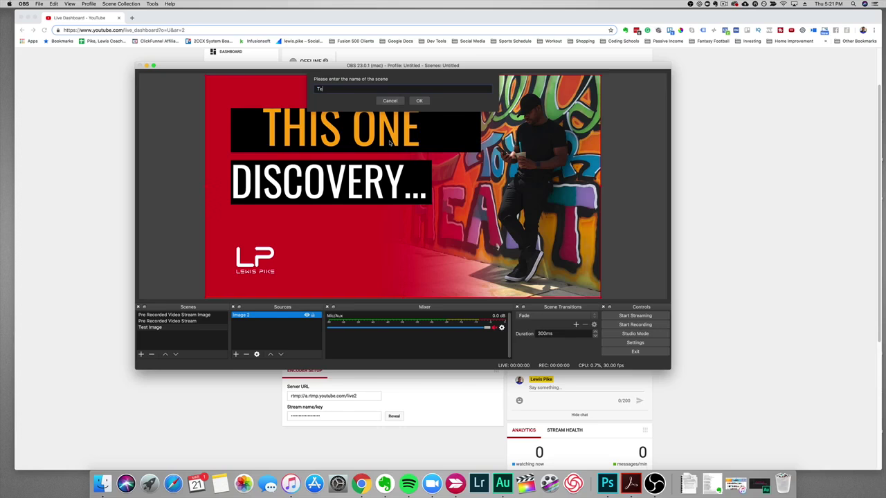
{"action": "type", "text": "st Video"}
{"action": "left_click", "coordinate": [419, 100]}
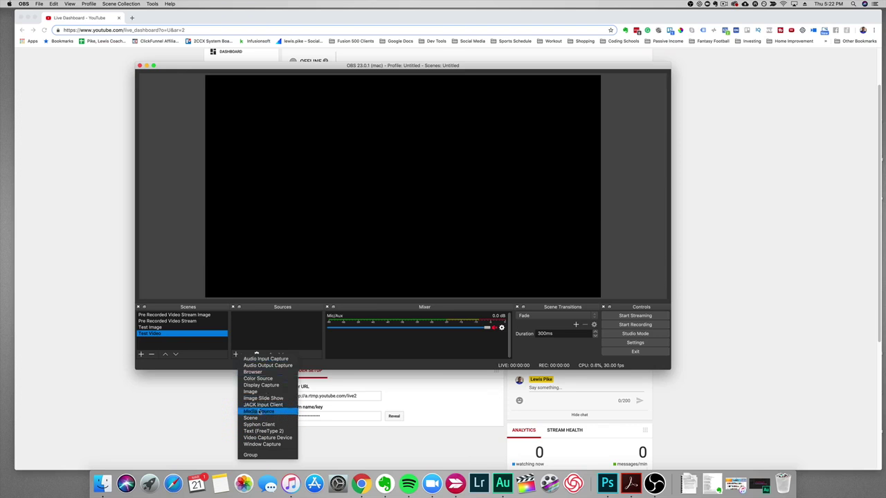
Add Media Source 2 playing the local .mov about quitting a $95,000 job.
{"action": "left_click", "coordinate": [258, 412]}
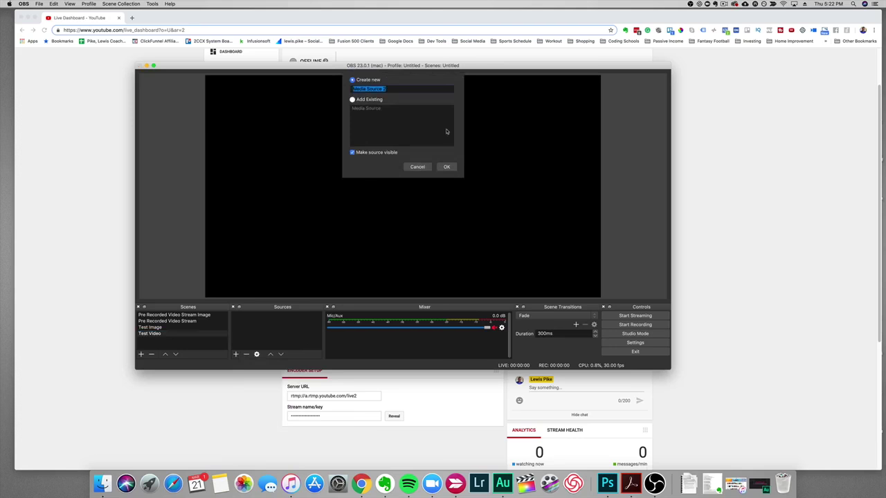
{"action": "left_click", "coordinate": [446, 167]}
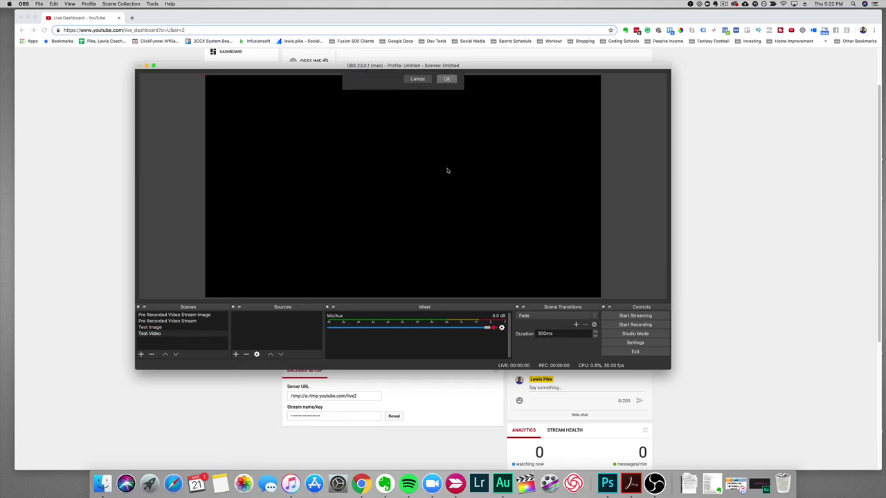
{"action": "key", "text": "Escape"}
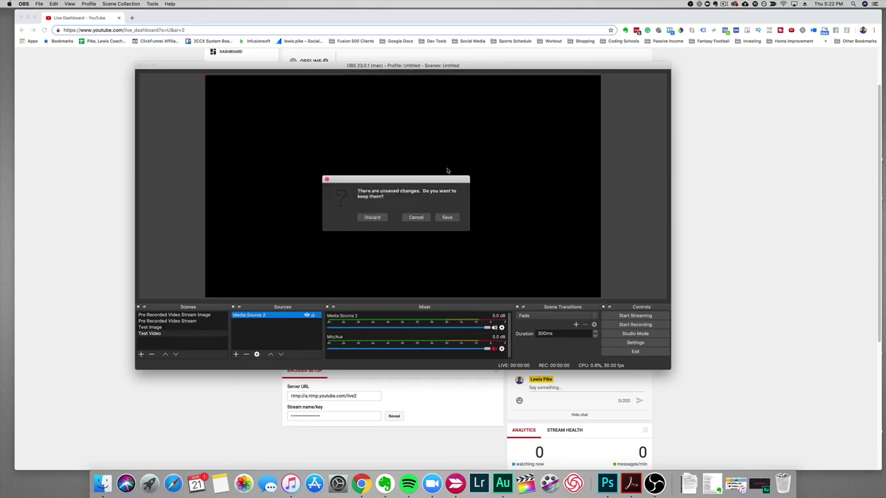
{"action": "left_click", "coordinate": [448, 217]}
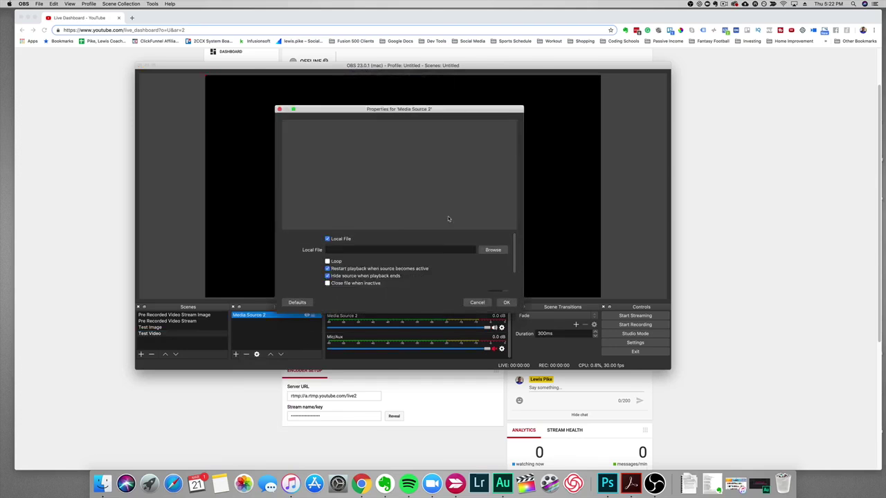
{"action": "left_click", "coordinate": [493, 251]}
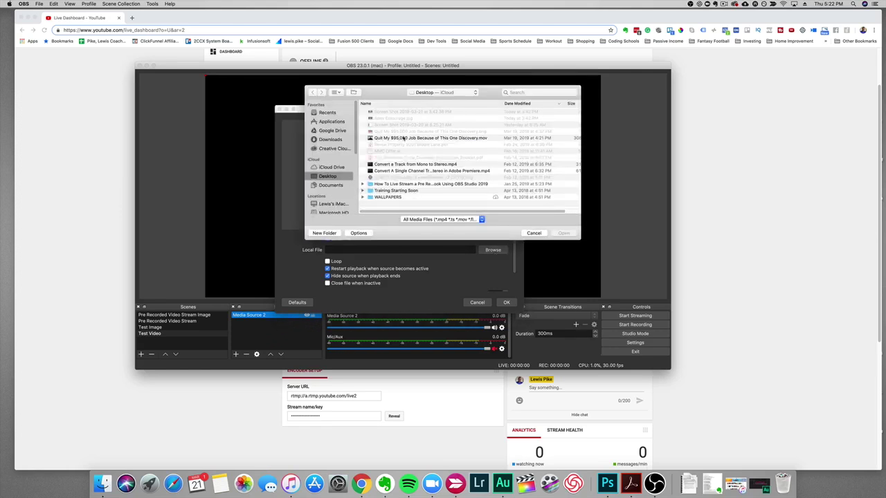
{"action": "left_click", "coordinate": [403, 139]}
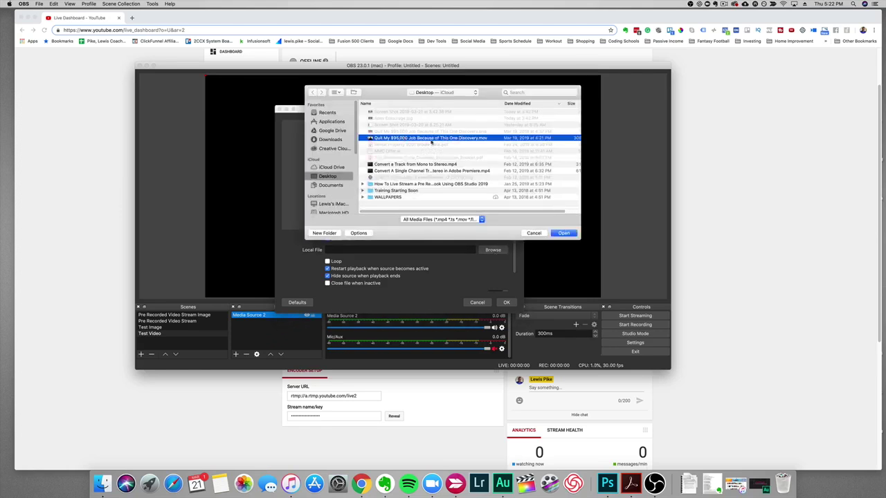
{"action": "left_click", "coordinate": [564, 234]}
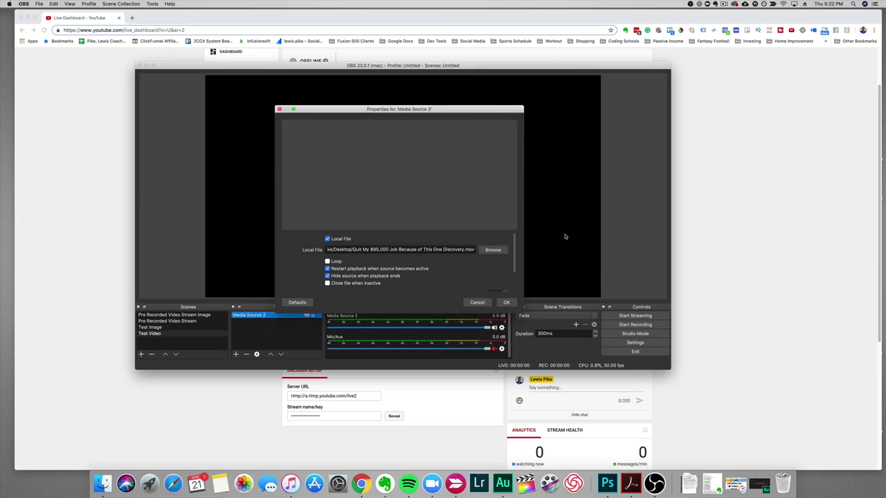
{"action": "left_click", "coordinate": [506, 303]}
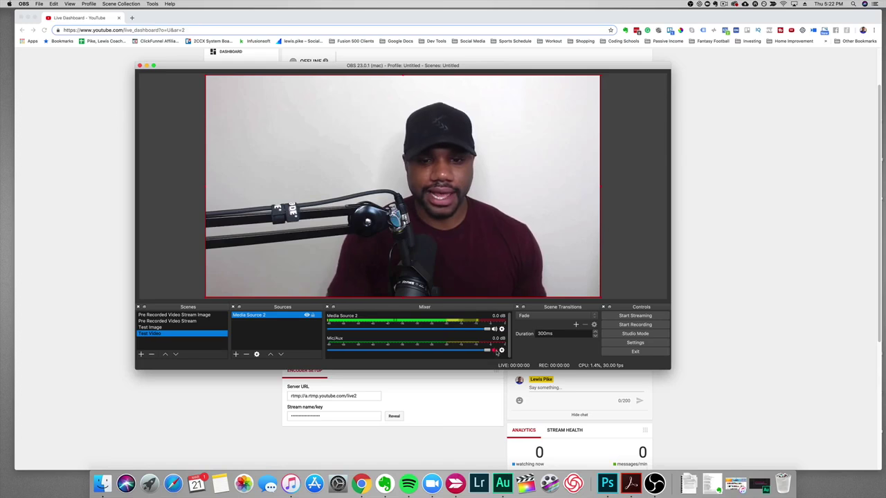
Switch between the Test Image and Test Video scenes, ending on Test Image.
{"action": "left_click", "coordinate": [495, 350]}
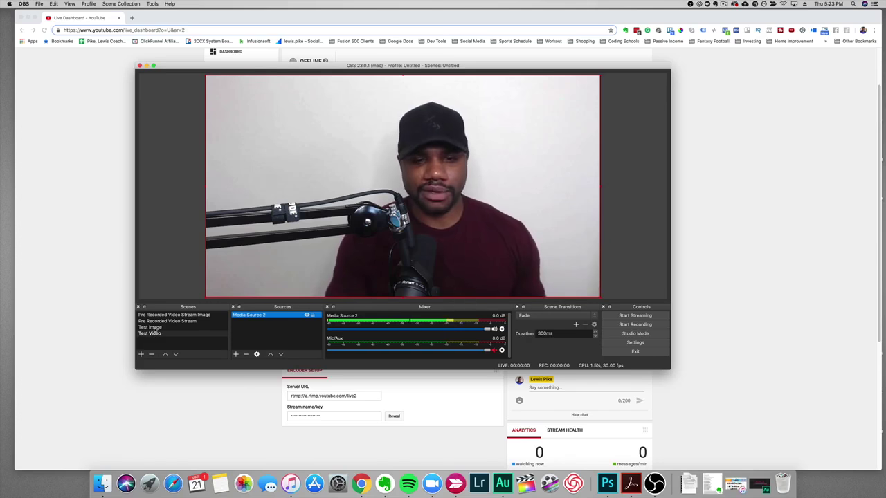
{"action": "left_click", "coordinate": [155, 328]}
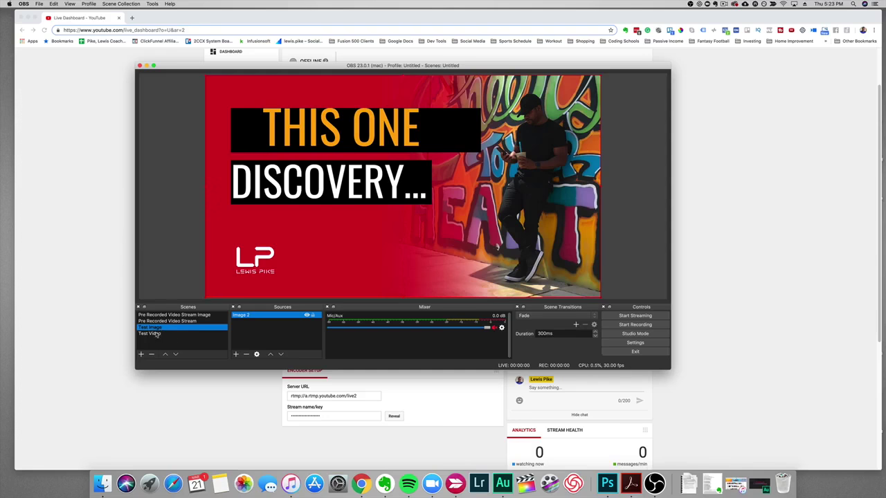
{"action": "left_click", "coordinate": [157, 334]}
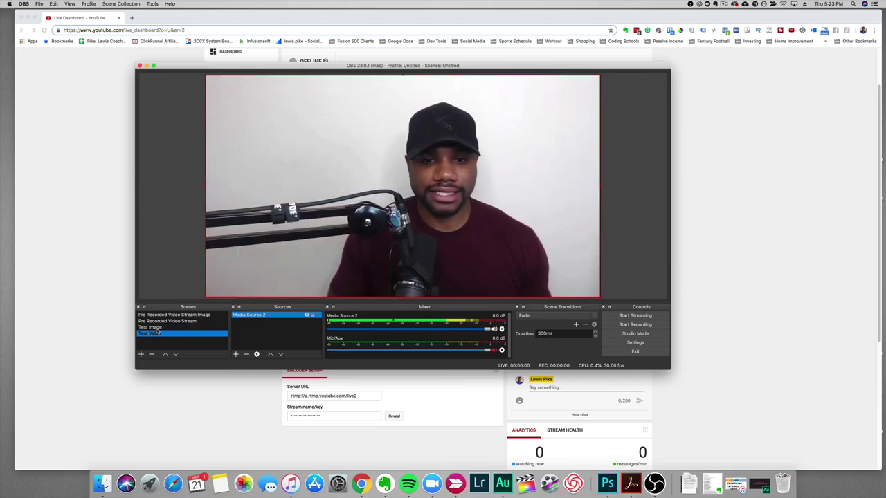
{"action": "left_click", "coordinate": [152, 328]}
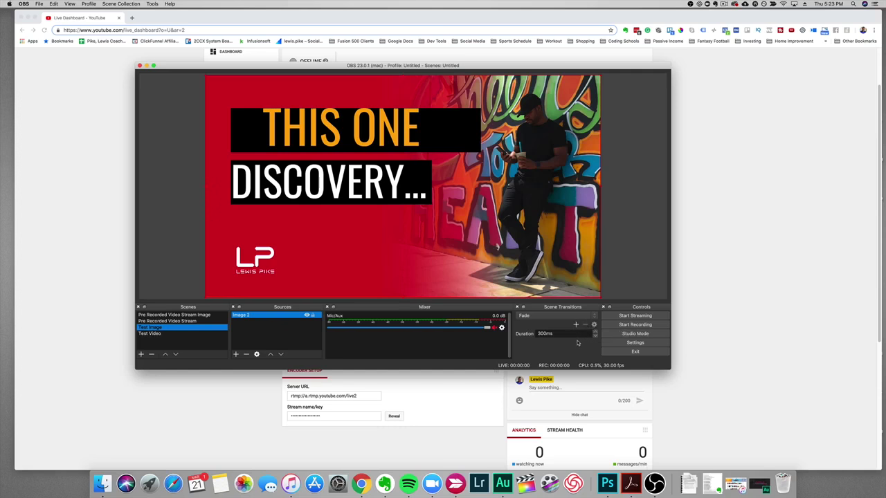
Set the OBS stream service to YouTube / YouTube Gaming, then return to the YouTube dashboard.
{"action": "left_click", "coordinate": [623, 344]}
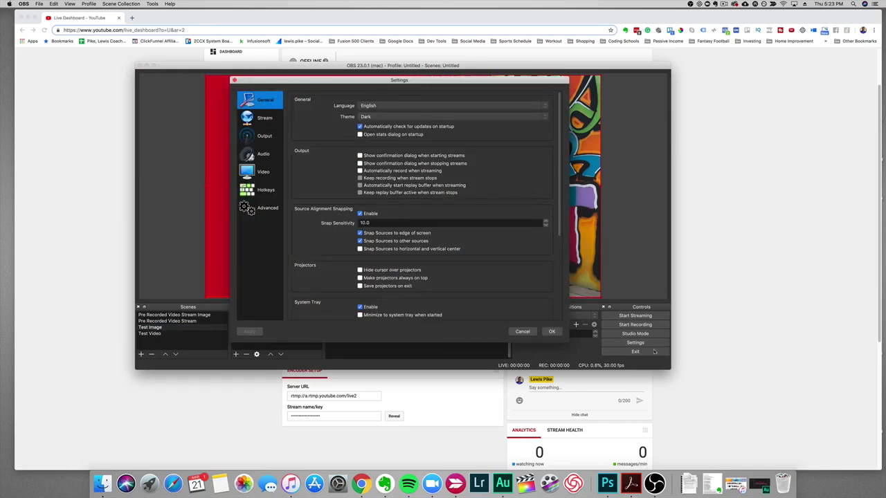
{"action": "left_click", "coordinate": [265, 120]}
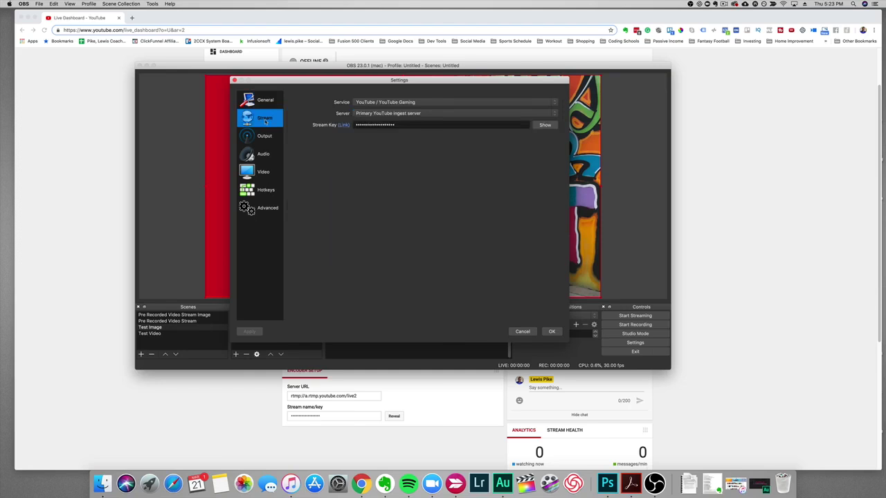
{"action": "left_click", "coordinate": [413, 106]}
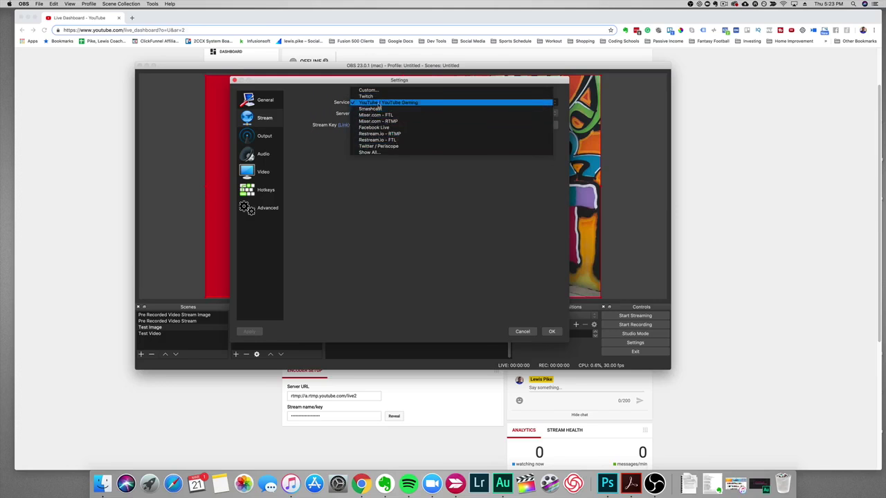
{"action": "left_click", "coordinate": [379, 103]}
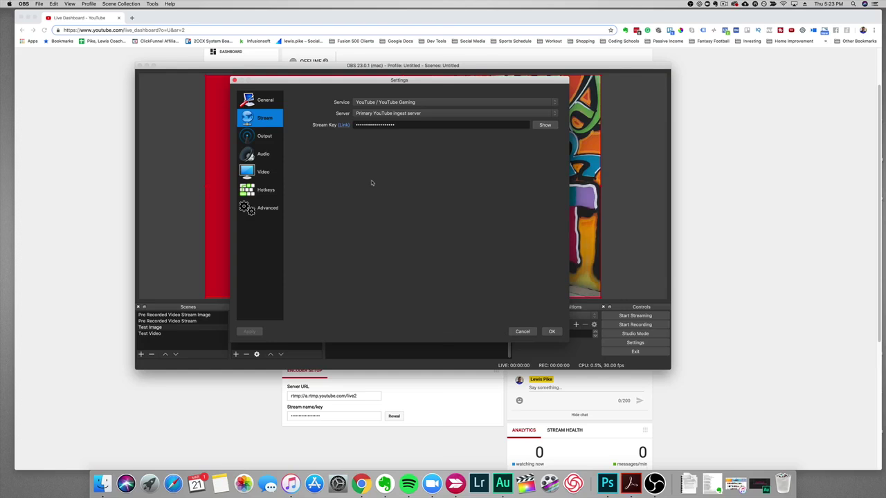
{"action": "left_click", "coordinate": [424, 414]}
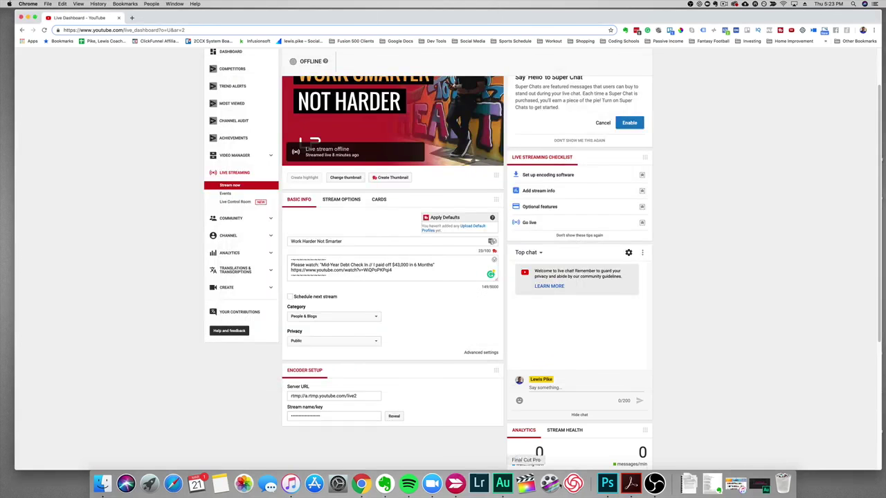
Save the OBS stream settings, check the still-offline dashboard, and bring OBS back in front.
{"action": "left_click", "coordinate": [654, 483]}
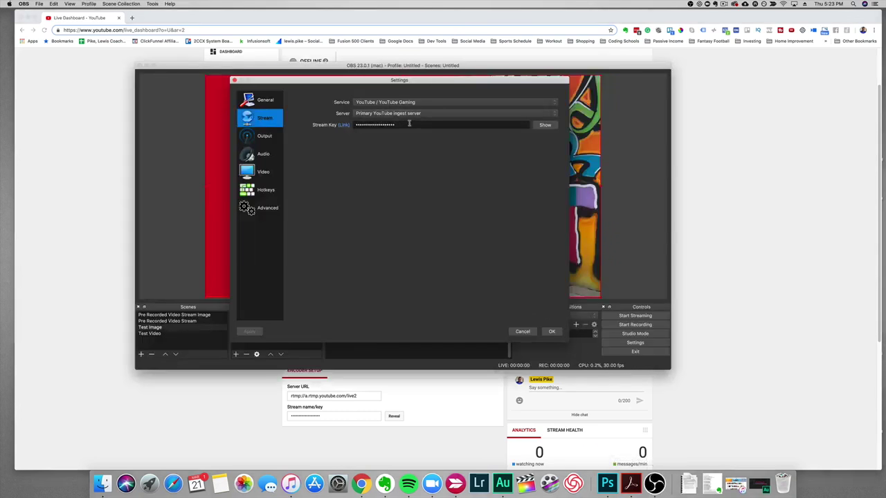
{"action": "left_click", "coordinate": [552, 332]}
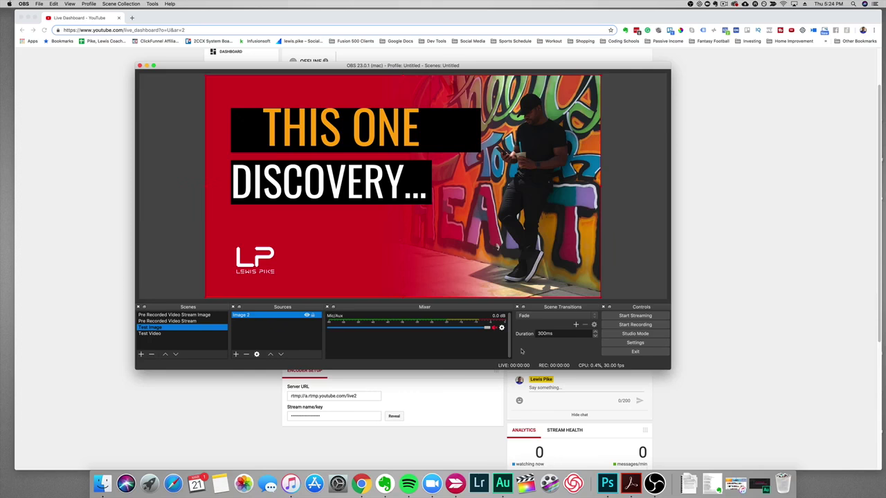
{"action": "key", "text": "super+h"}
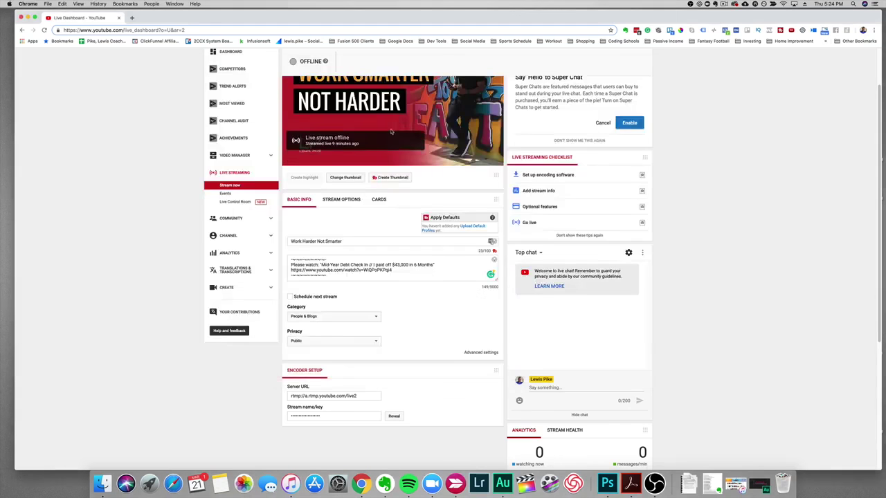
{"action": "scroll", "coordinate": [336, 90], "scroll_direction": "up", "scroll_amount": 3}
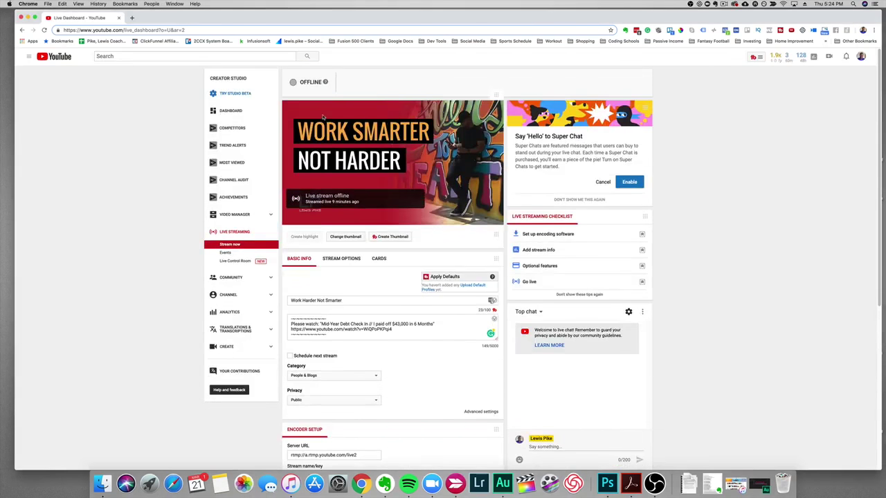
{"action": "scroll", "coordinate": [346, 153], "scroll_direction": "down", "scroll_amount": 4}
{"action": "scroll", "coordinate": [423, 284], "scroll_direction": "up", "scroll_amount": 4}
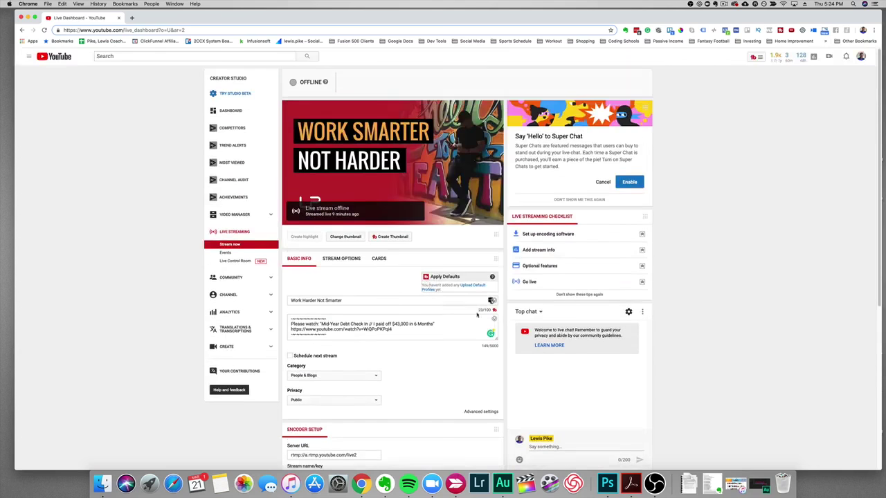
{"action": "left_click", "coordinate": [656, 484]}
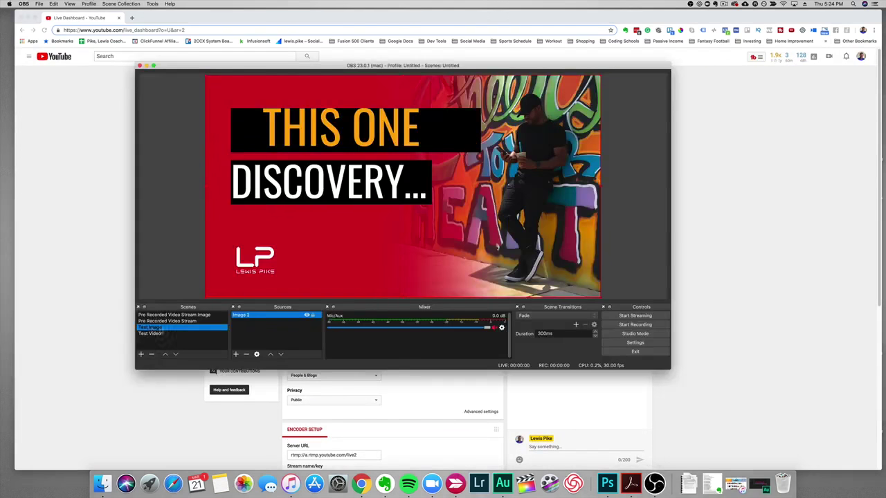
Start streaming with the Test Video scene on air and view the live YouTube dashboard.
{"action": "left_click", "coordinate": [645, 316]}
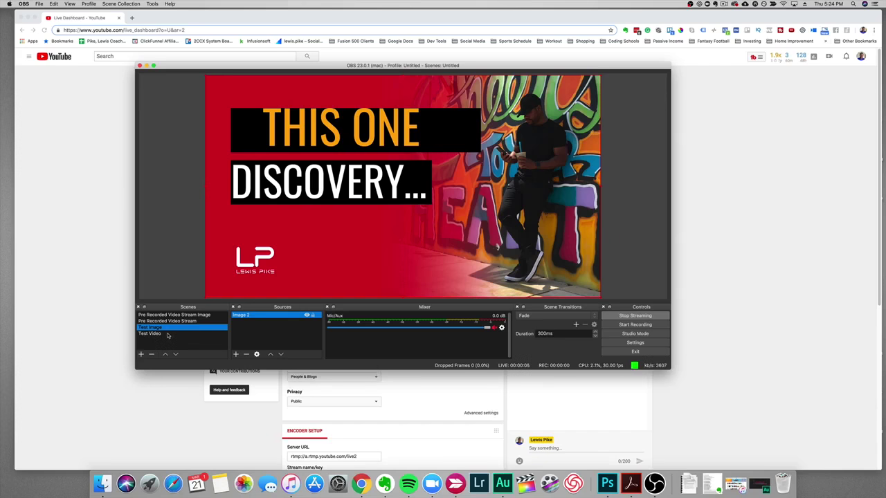
{"action": "left_click", "coordinate": [167, 335]}
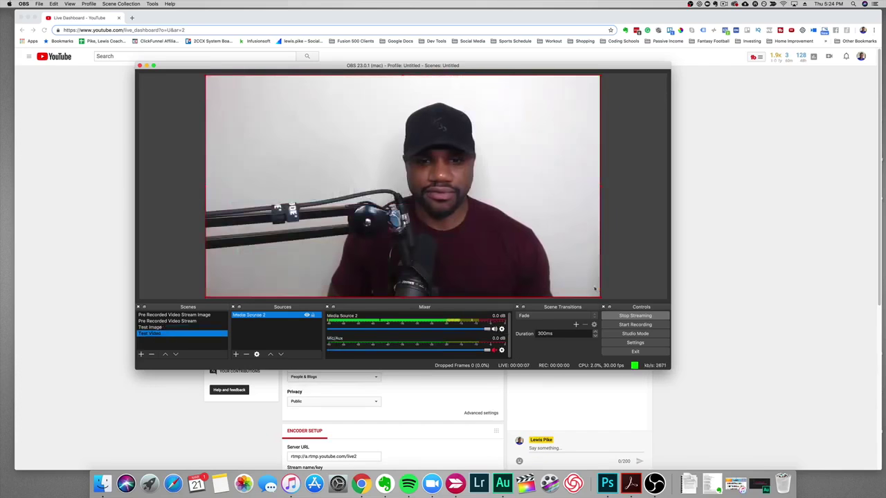
{"action": "left_click", "coordinate": [750, 259]}
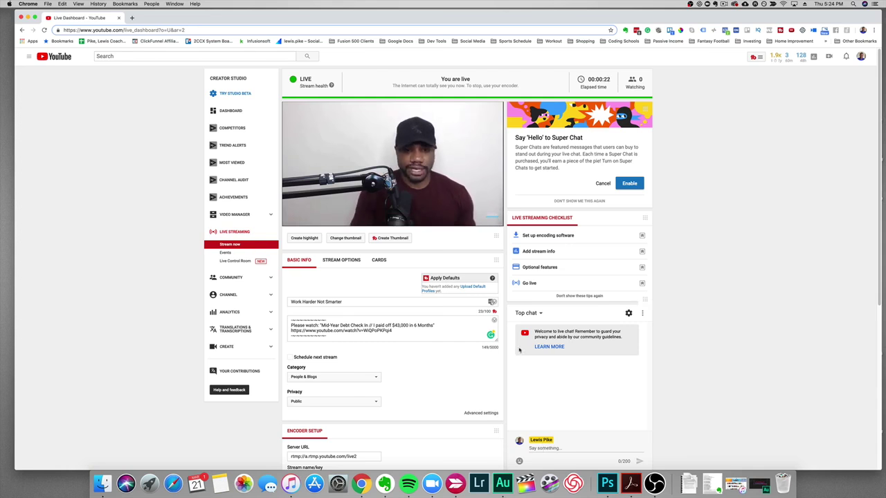
Stop streaming in OBS and return to the YouTube dashboard, which still reads live.
{"action": "left_click", "coordinate": [655, 483]}
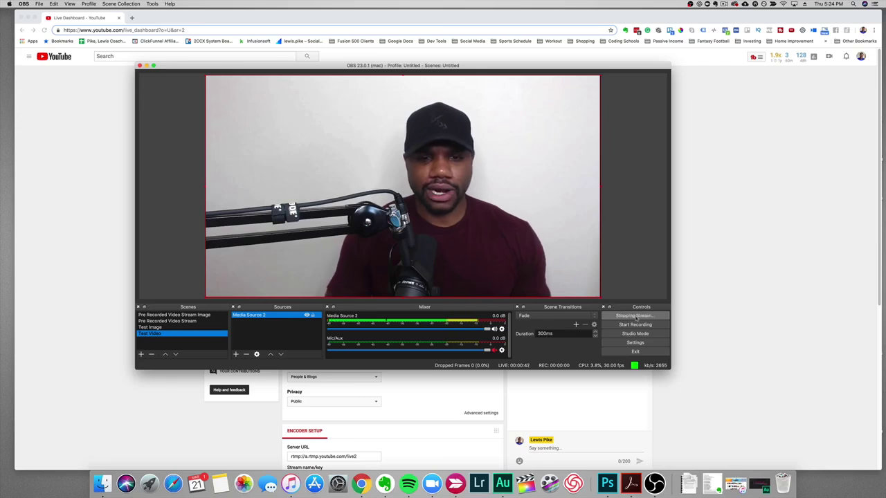
{"action": "left_click", "coordinate": [636, 316]}
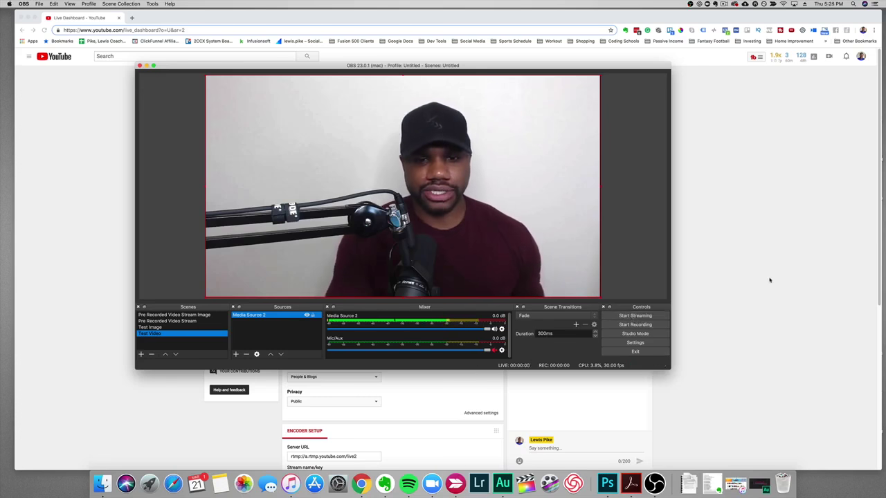
{"action": "left_click", "coordinate": [770, 280]}
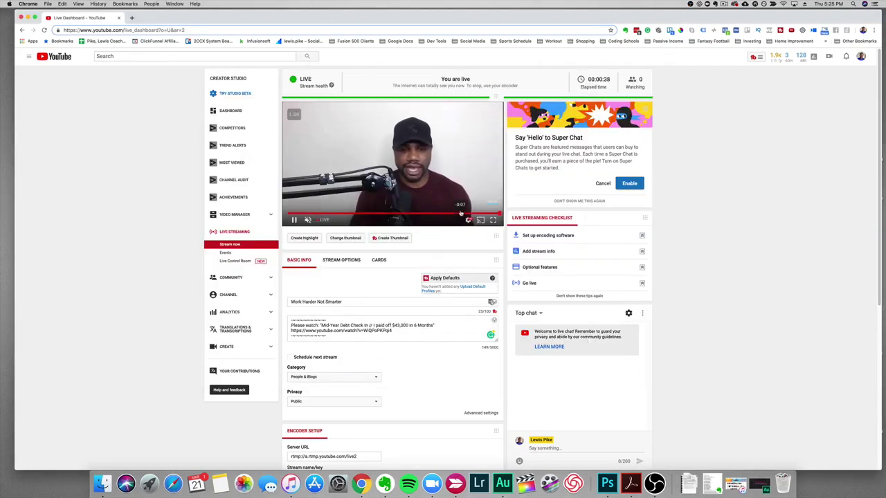